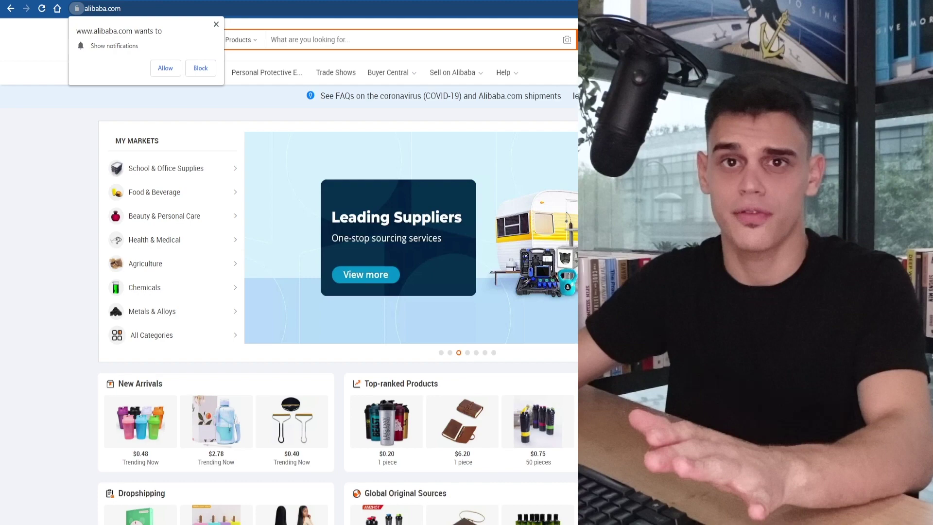
Step: Browse the Alibaba homepage, dismiss AliExpress's coupon and notification popups, and scroll its homepage
scroll(338, 291, down, 6)
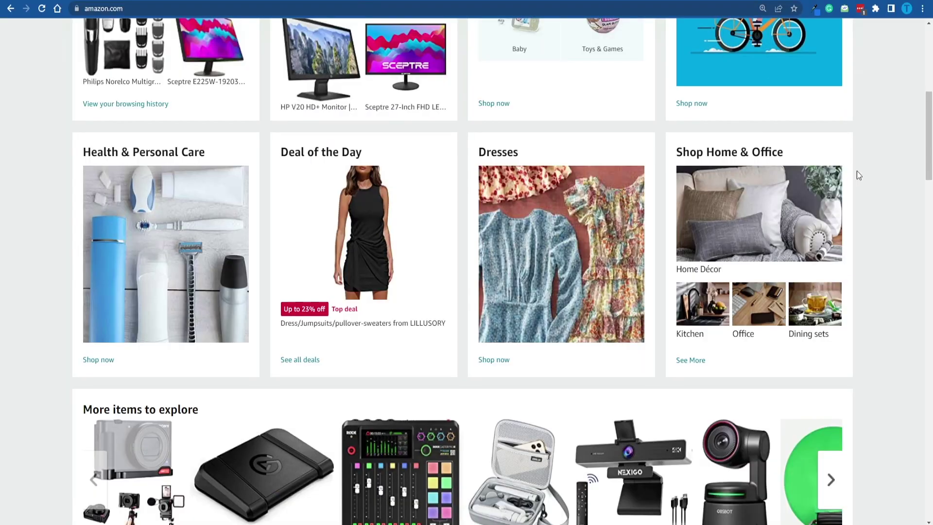
scroll(838, 195, up, 6)
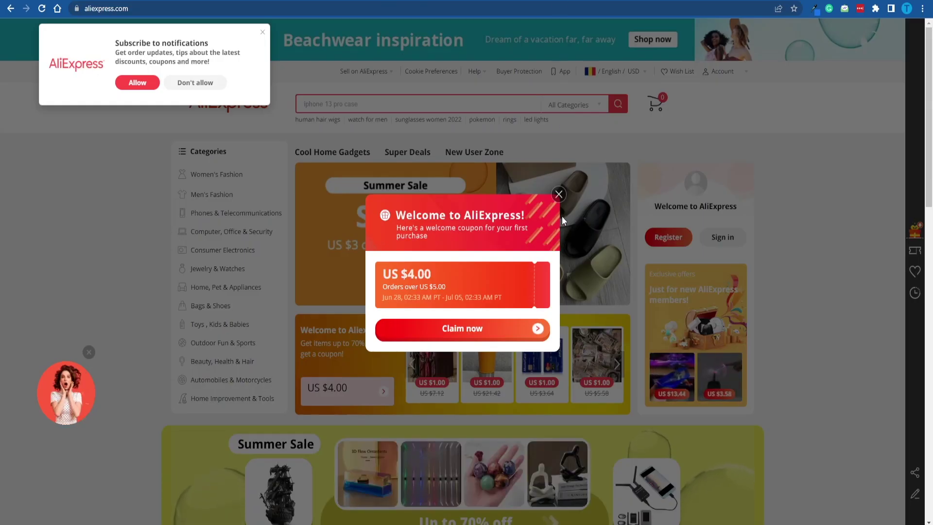
click(556, 196)
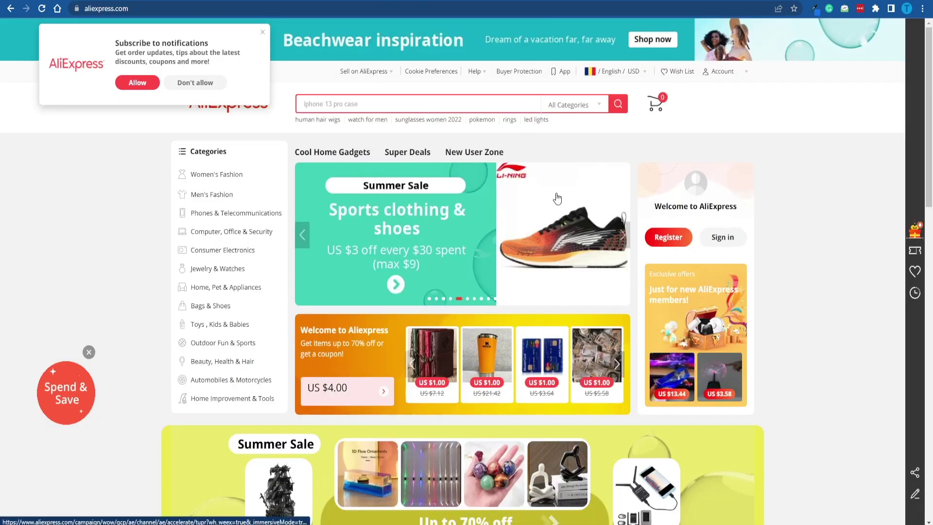
click(263, 32)
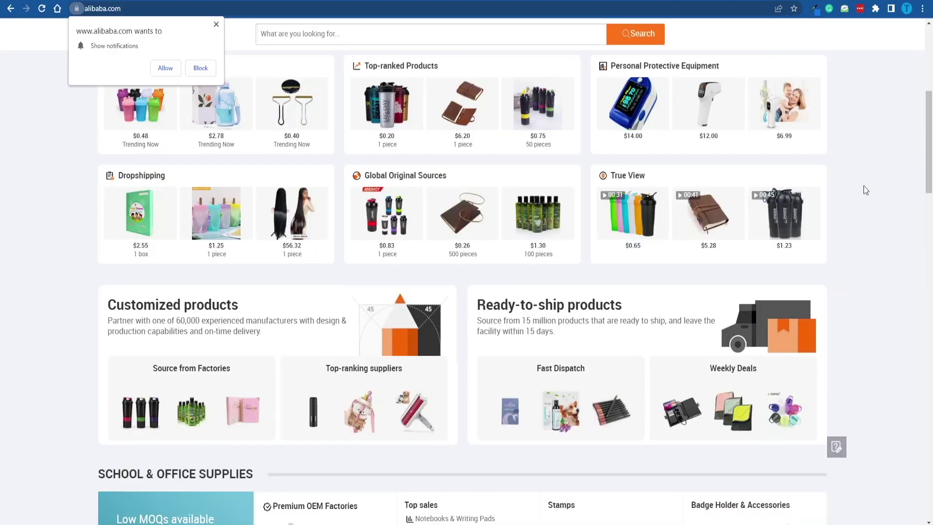
scroll(879, 170, down, 6)
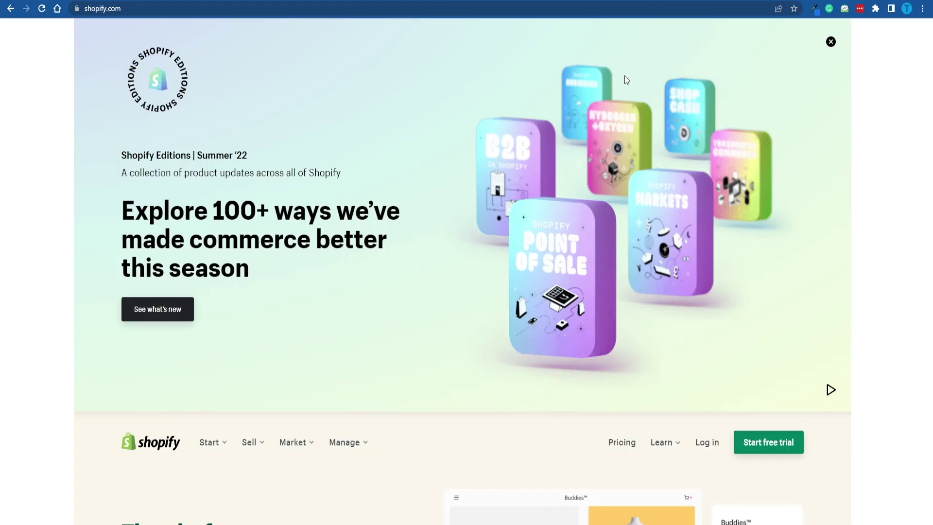
scroll(627, 79, down, 8)
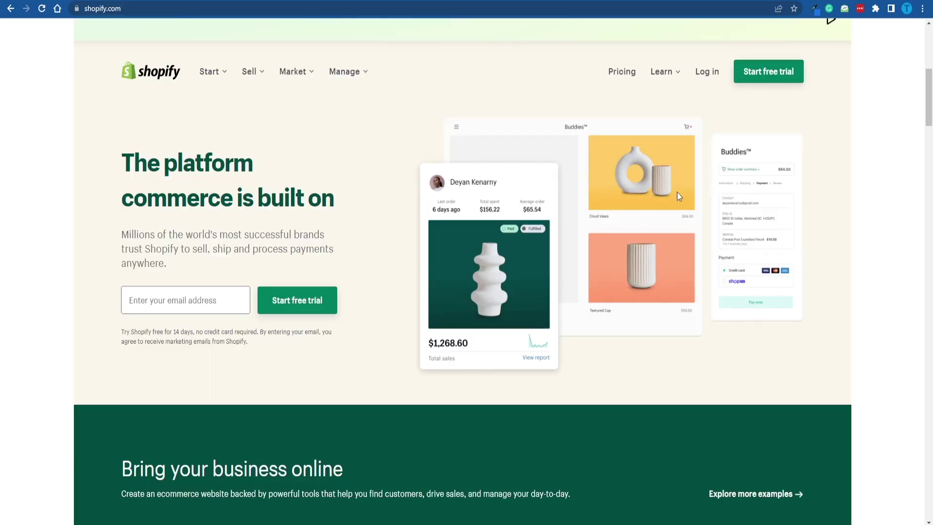
scroll(595, 107, down, 5)
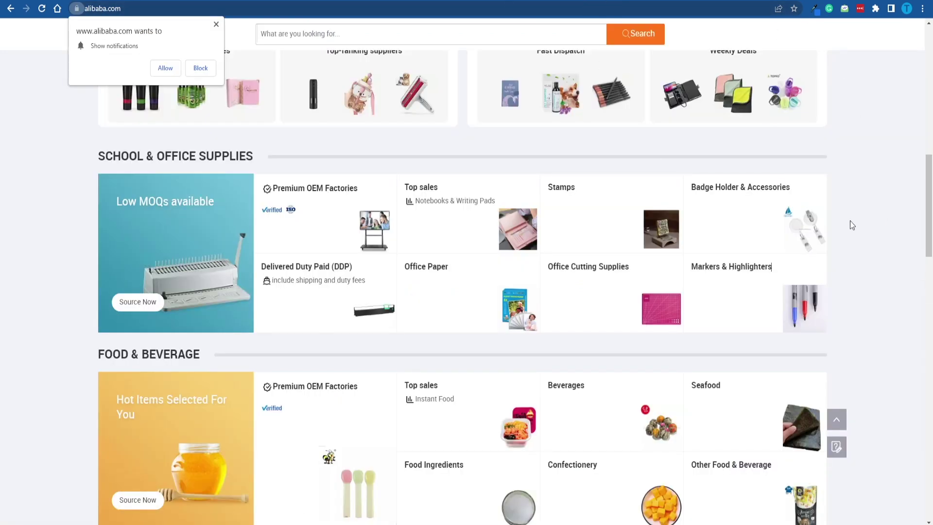
scroll(850, 219, down, 8)
scroll(850, 217, down, 2)
scroll(850, 221, down, 2)
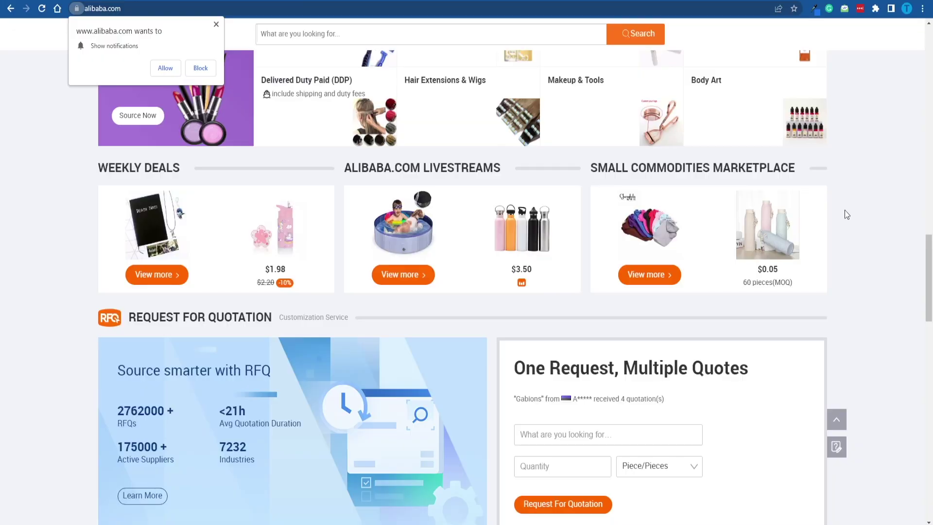
scroll(832, 182, down, 5)
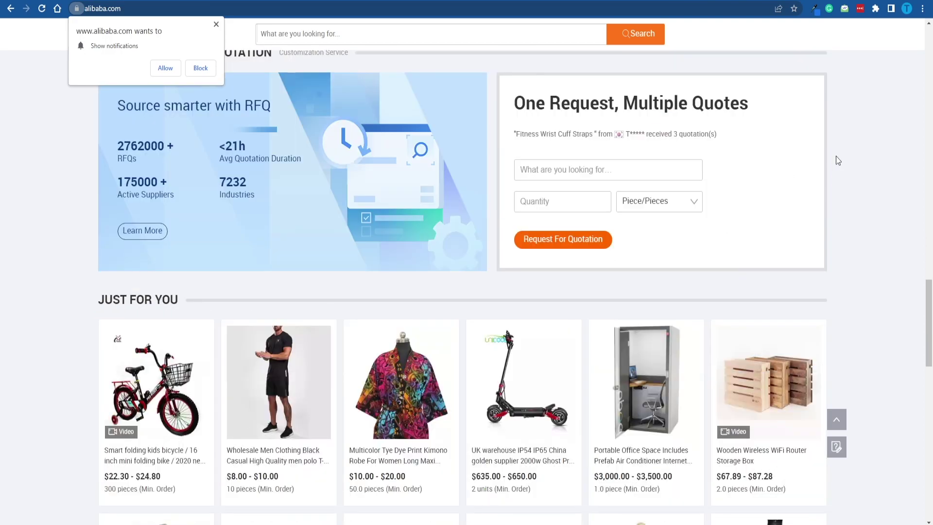
scroll(835, 158, down, 10)
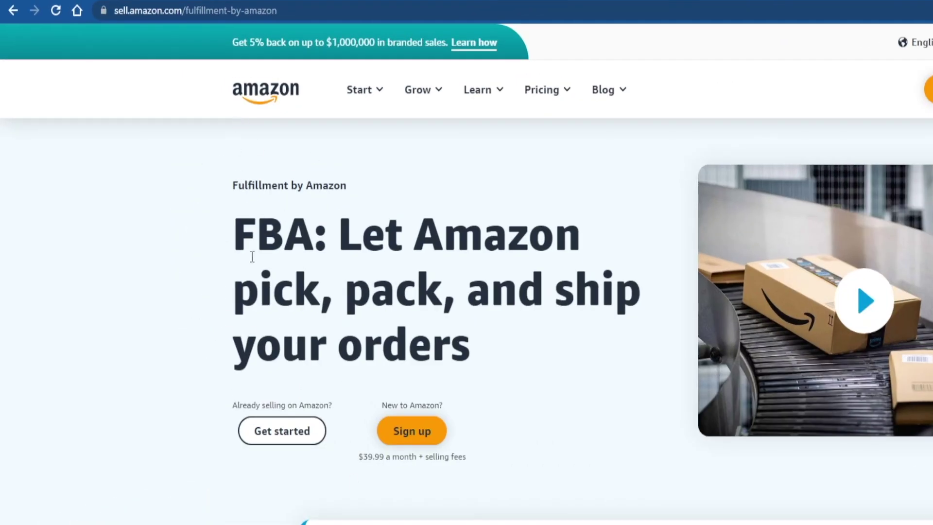
click(310, 241)
drag(365, 226, 594, 243)
drag(232, 304, 294, 297)
drag(371, 291, 448, 305)
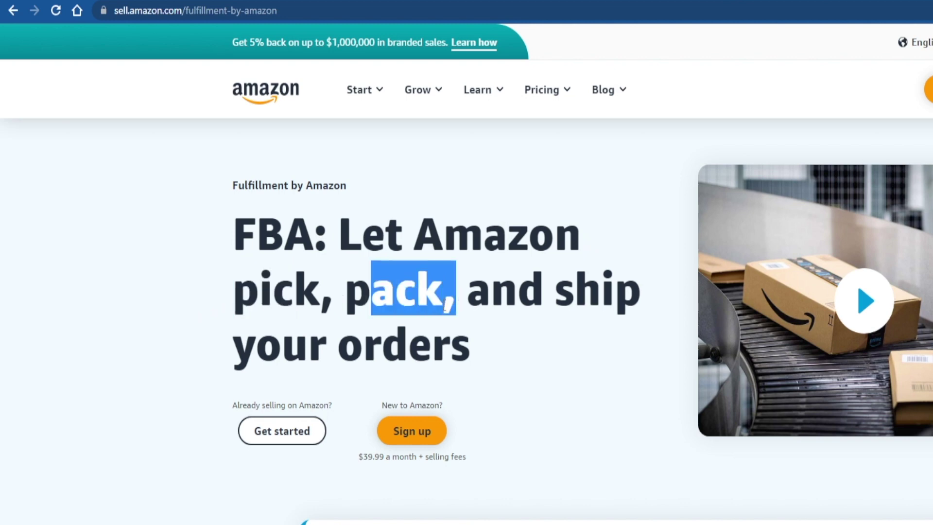
drag(245, 348, 526, 354)
click(561, 395)
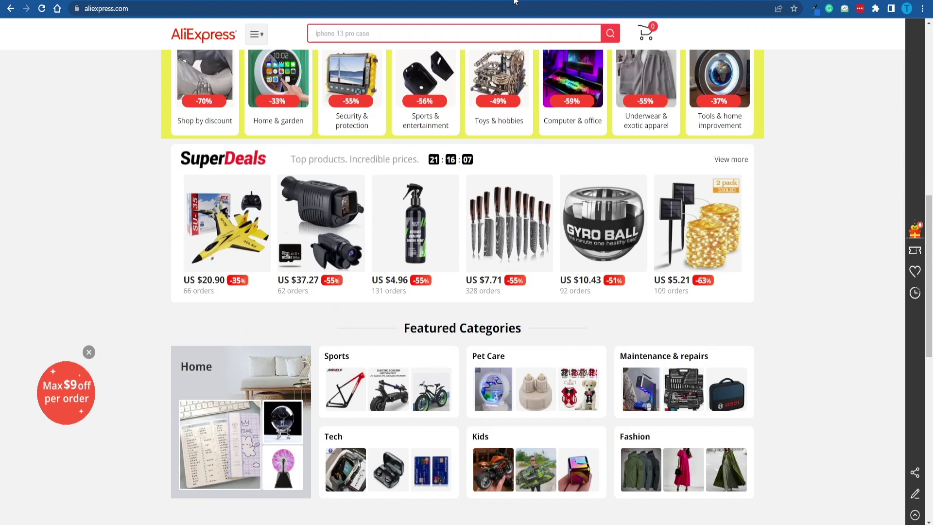
scroll(810, 165, down, 7)
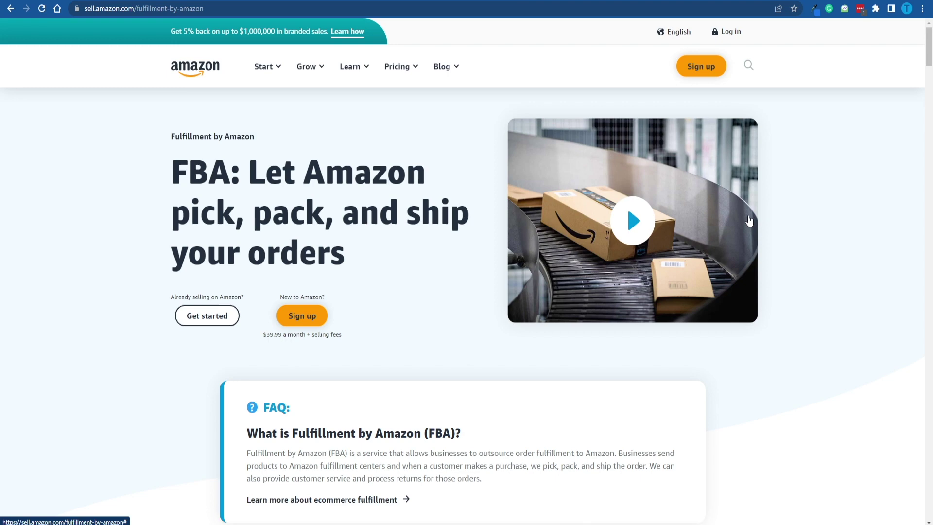
Step: Scroll down the Fulfillment by Amazon page
scroll(869, 194, down, 8)
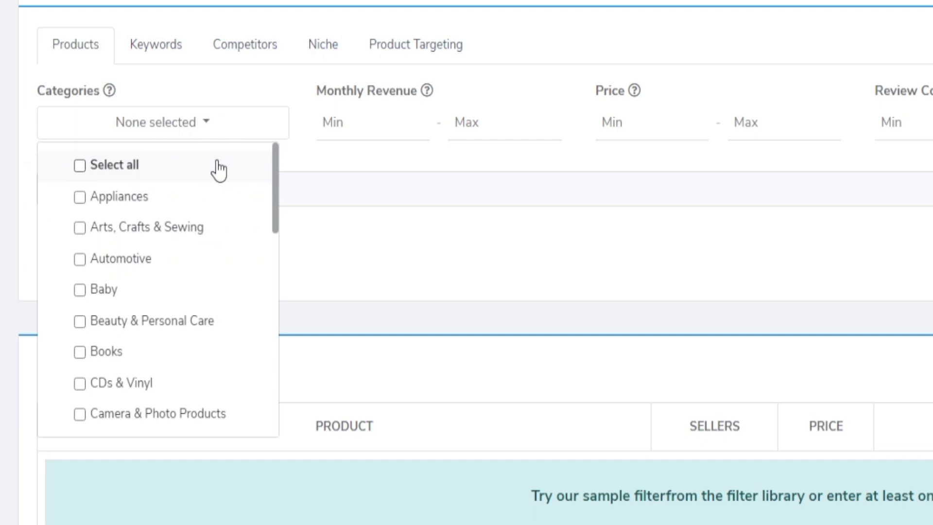
Step: Look through the Products tab Categories list and close it without choosing a category
scroll(209, 175, down, 3)
scroll(197, 200, up, 3)
scroll(209, 307, down, 10)
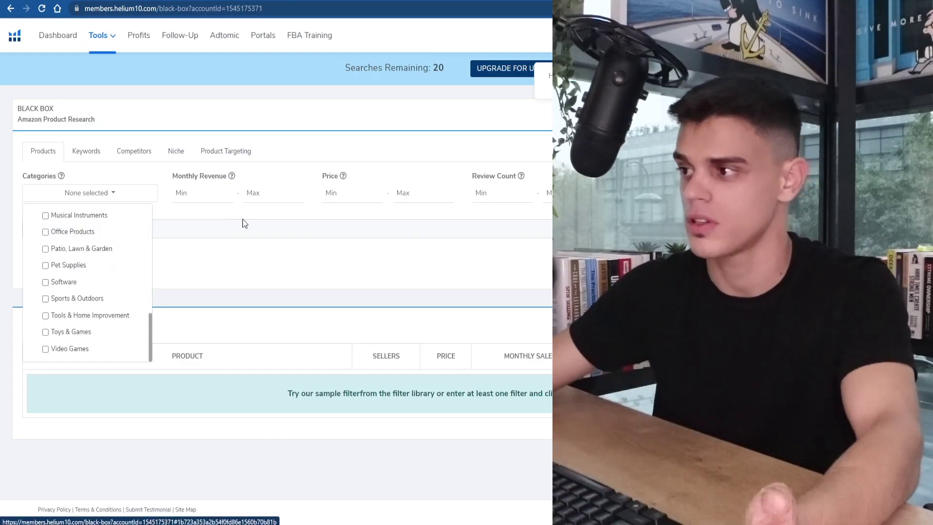
click(180, 209)
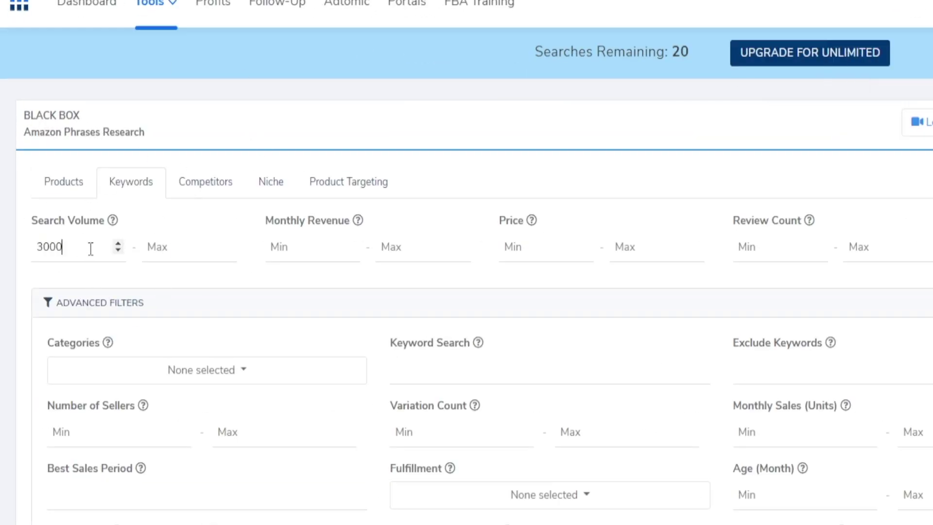
Step: Search Black Box keywords with minimum 30000 search volume and 5000 monthly revenue
click(143, 258)
click(319, 250)
text(5000)
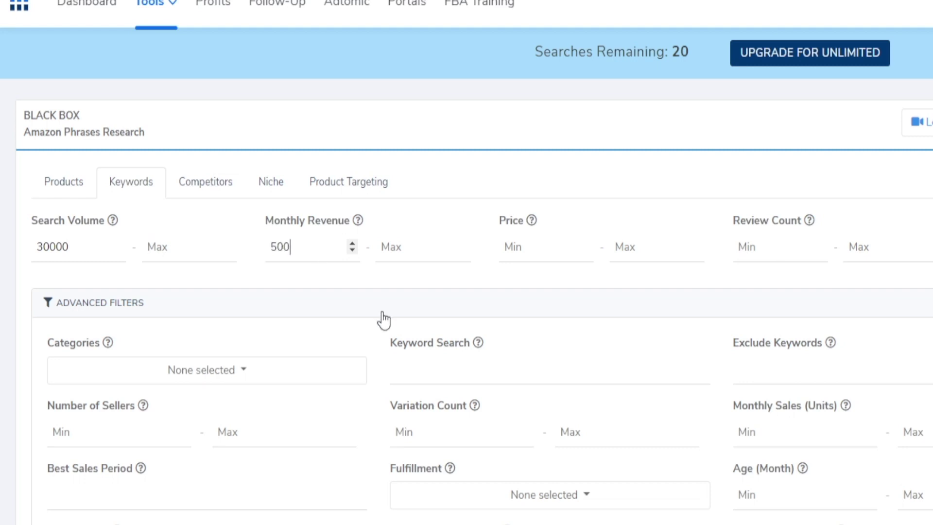
click(381, 316)
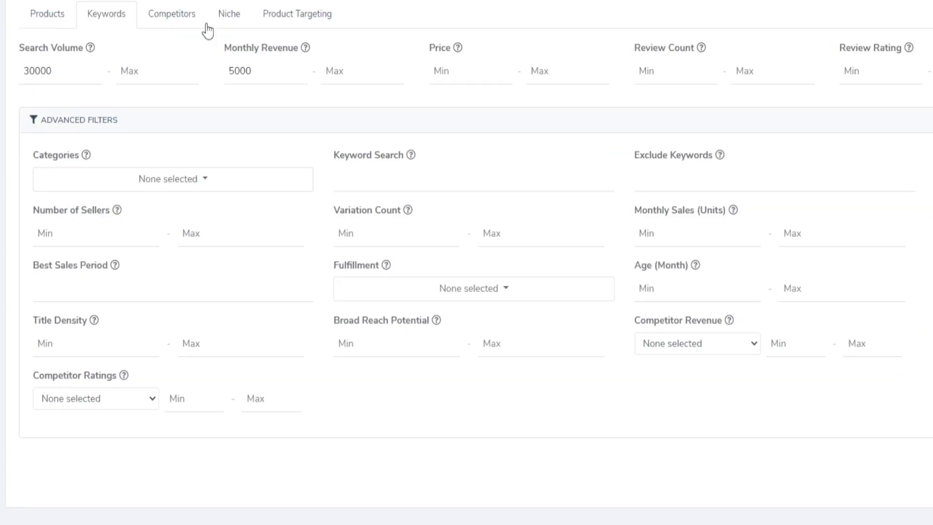
click(853, 426)
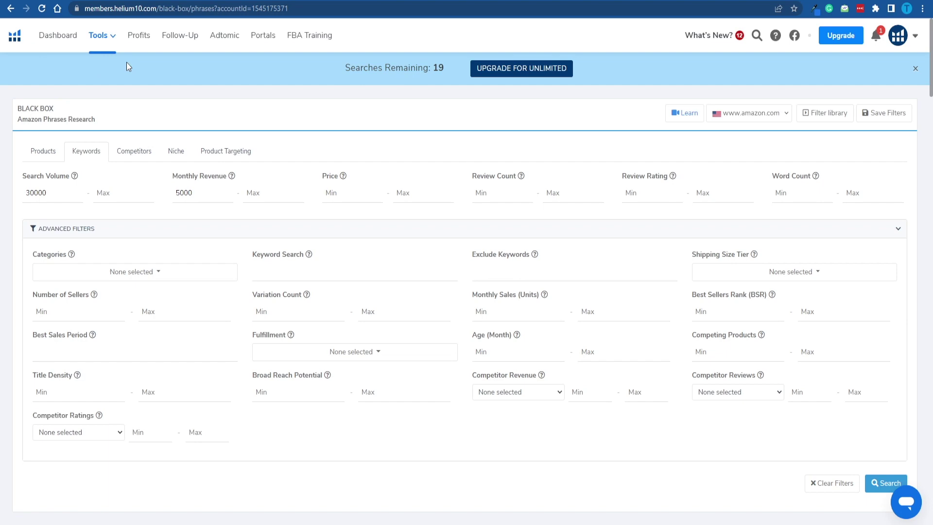
Step: Scroll the keyword results and highlight the sleeping mask's $15.39 price
scroll(243, 156, down, 8)
scroll(143, 235, down, 2)
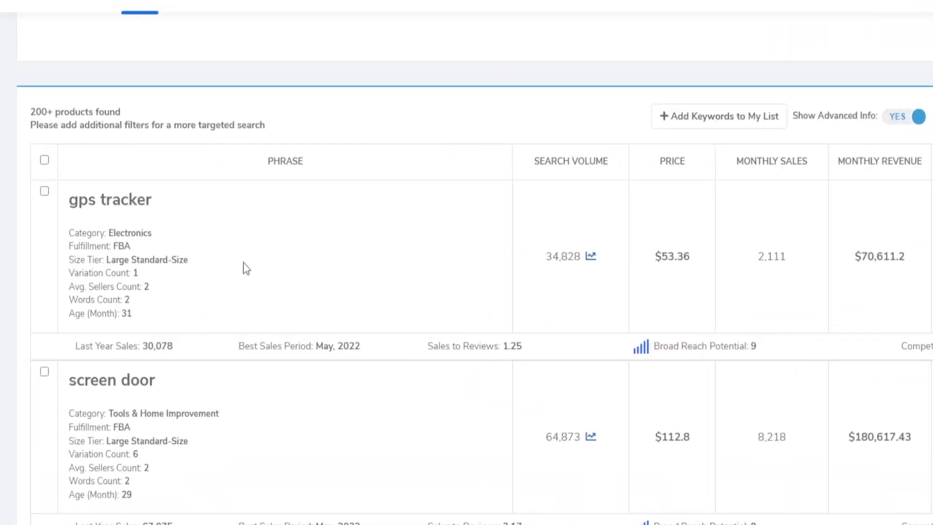
scroll(284, 262, down, 6)
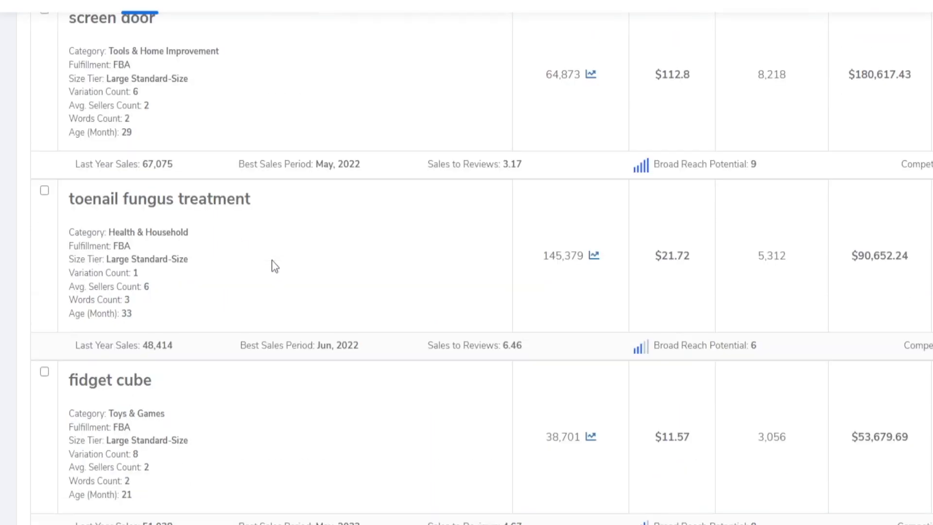
scroll(263, 274, down, 10)
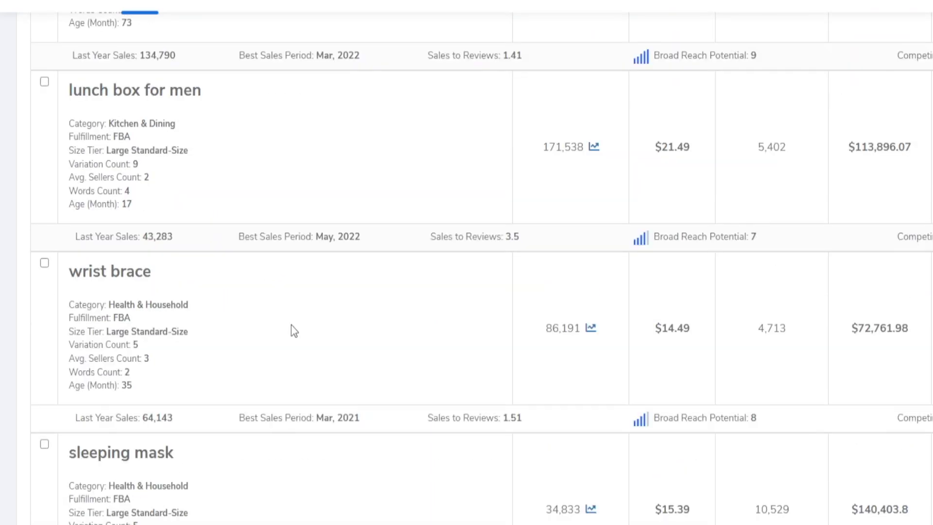
scroll(297, 320, down, 5)
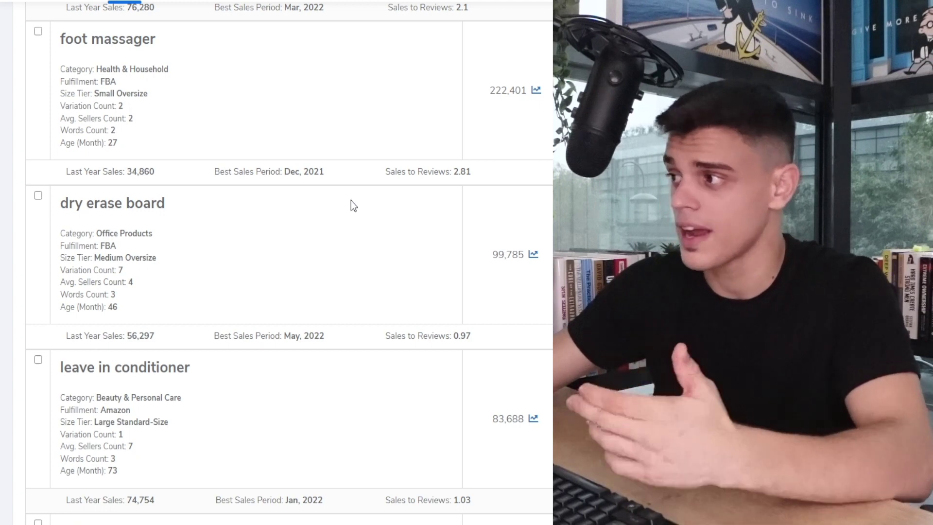
scroll(365, 202, up, 3)
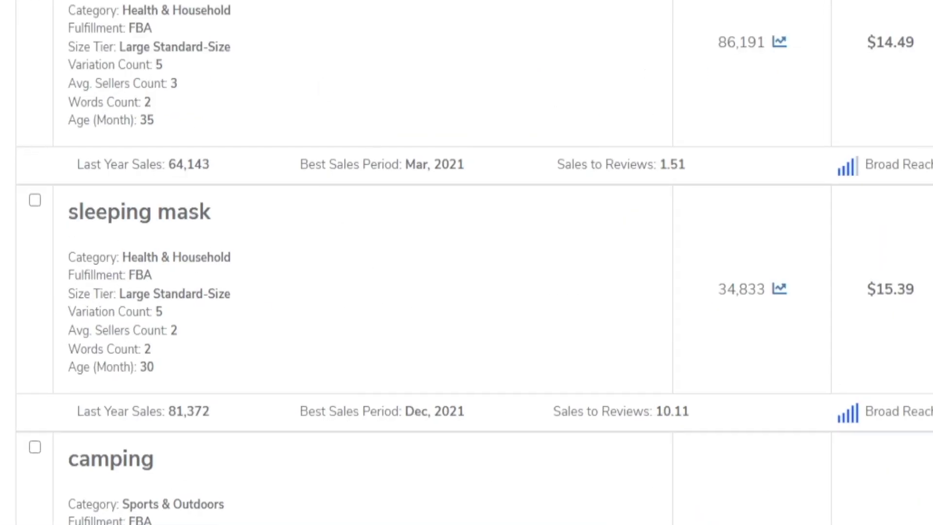
drag(378, 265, 414, 270)
click(422, 275)
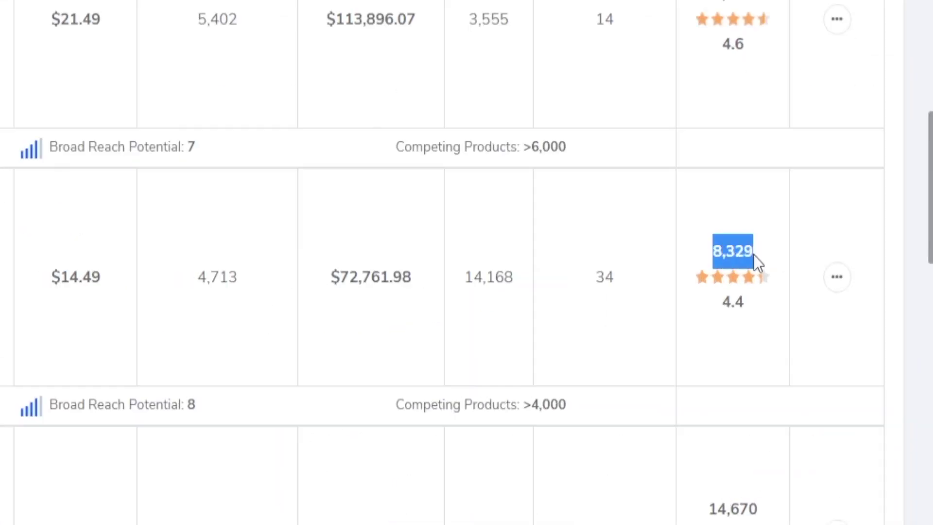
Step: Highlight the foot massager keyword, with $170,523.41 monthly revenue and 5,226 reviews
scroll(831, 294, down, 3)
scroll(830, 294, up, 3)
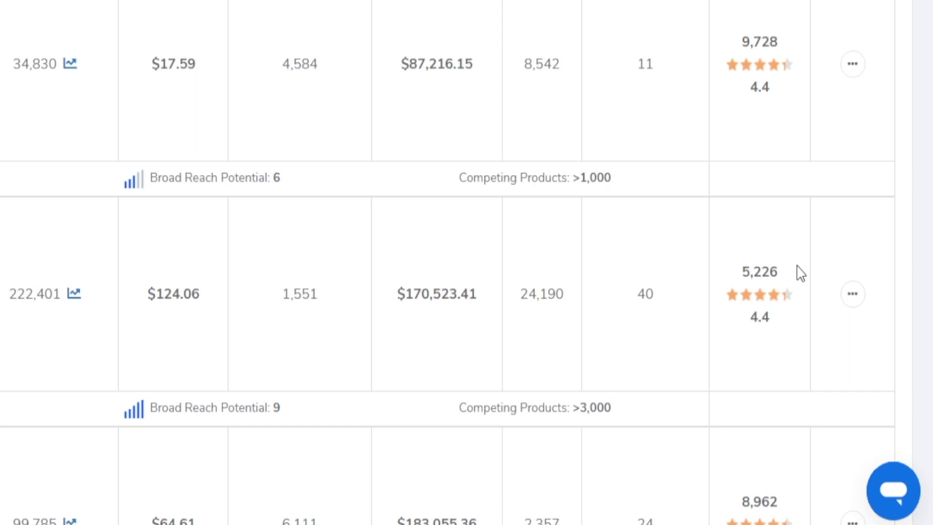
drag(257, 179, 102, 187)
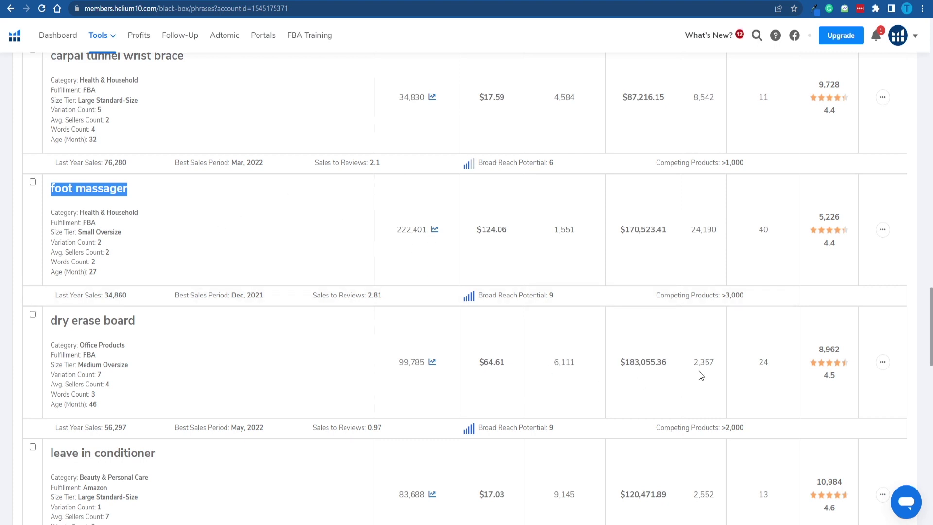
Step: Highlight the dry erase board's monthly revenue and review count
drag(622, 367, 673, 372)
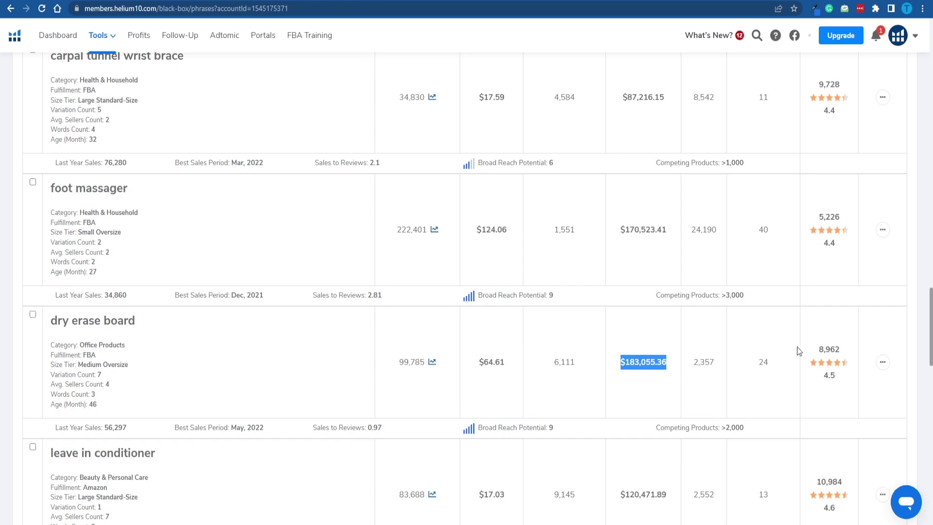
drag(819, 350, 837, 351)
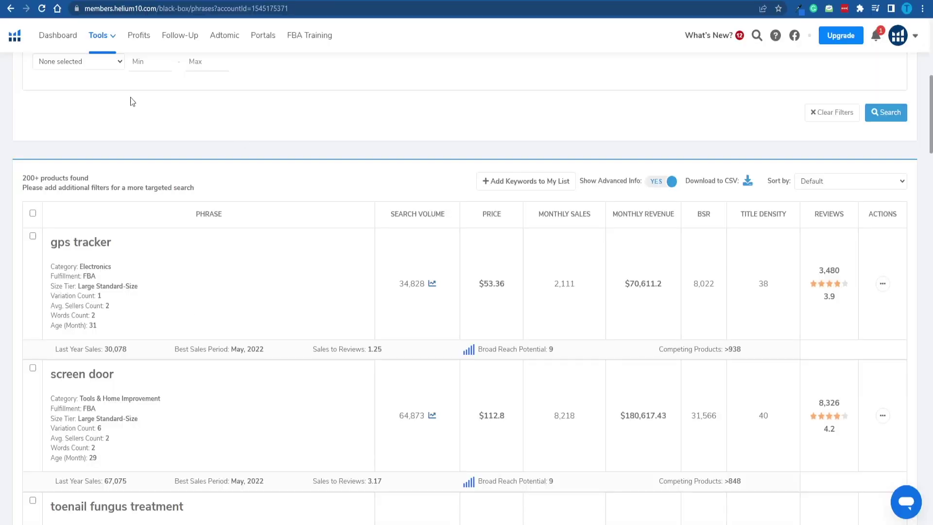
Step: Scroll to the end of the results, highlight the last row's $16.95 price, and scroll back up
scroll(267, 198, down, 10)
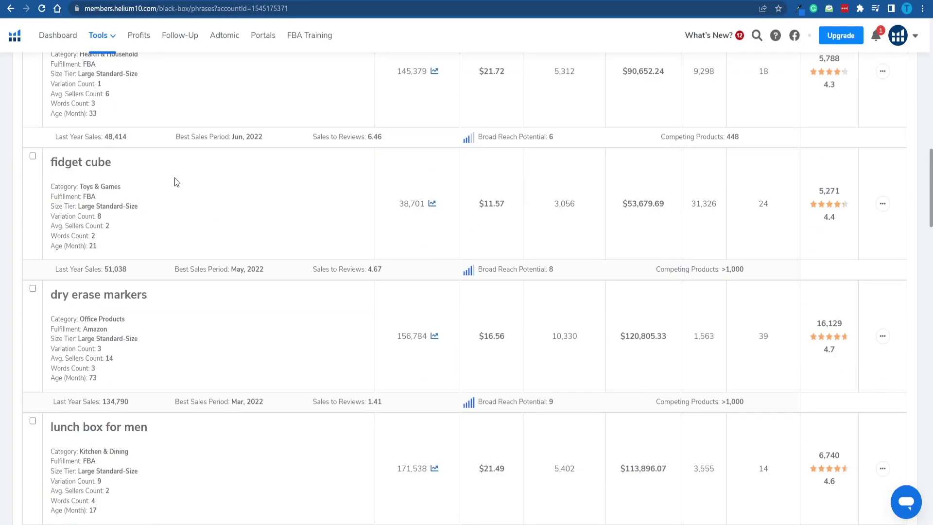
scroll(172, 181, down, 3)
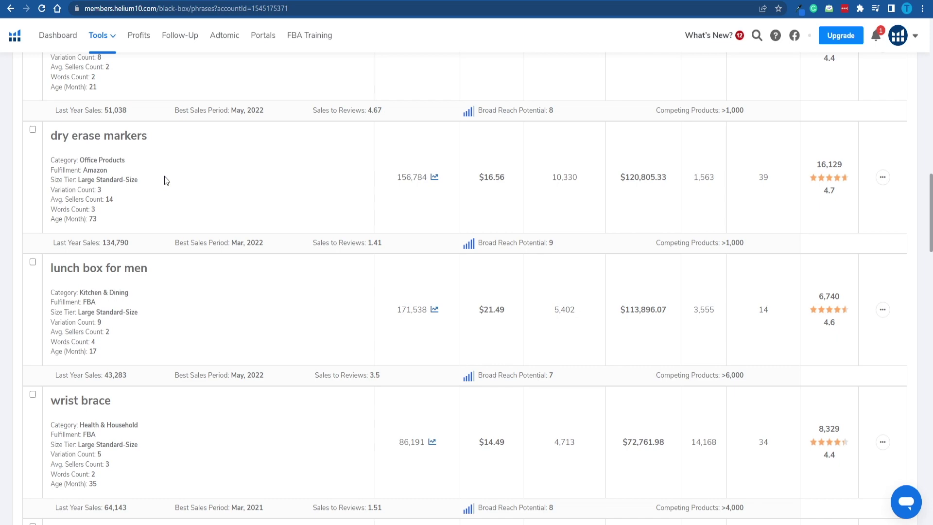
scroll(164, 176, down, 14)
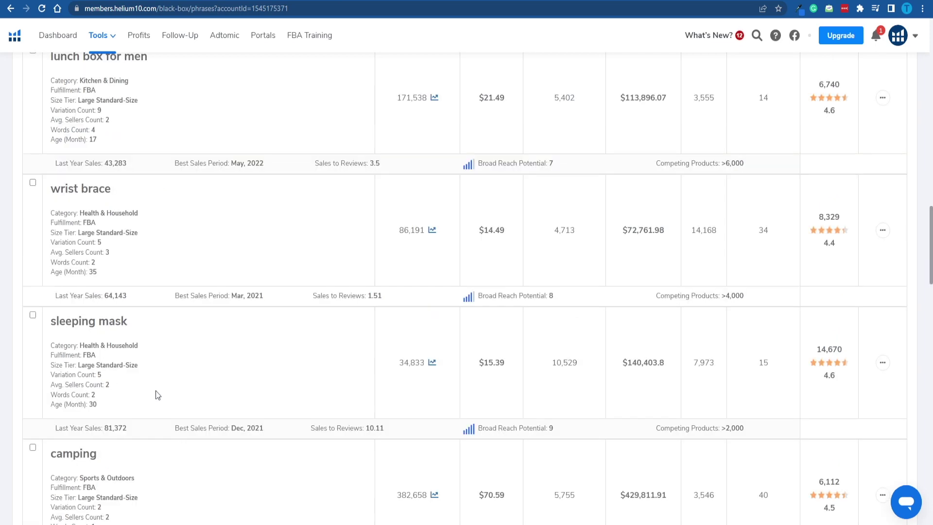
scroll(225, 308, down, 20)
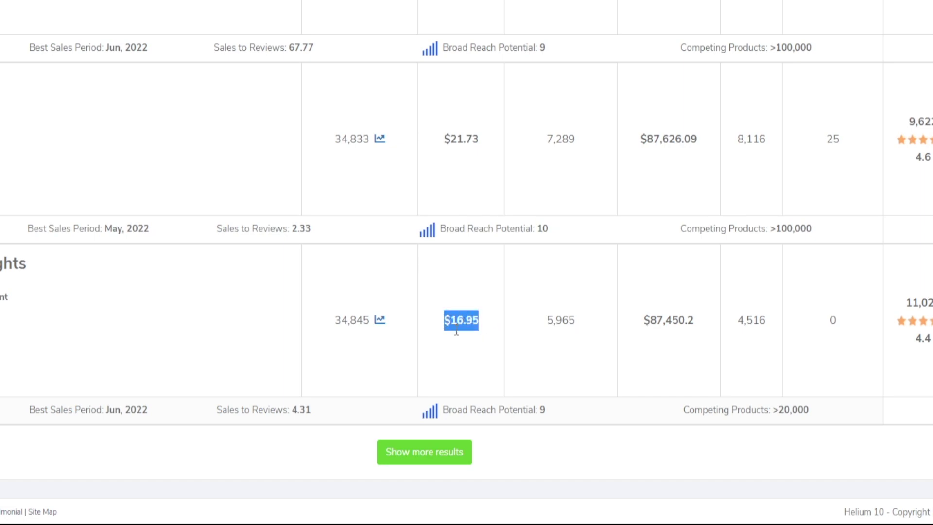
click(493, 344)
drag(485, 321, 443, 321)
scroll(463, 299, up, 5)
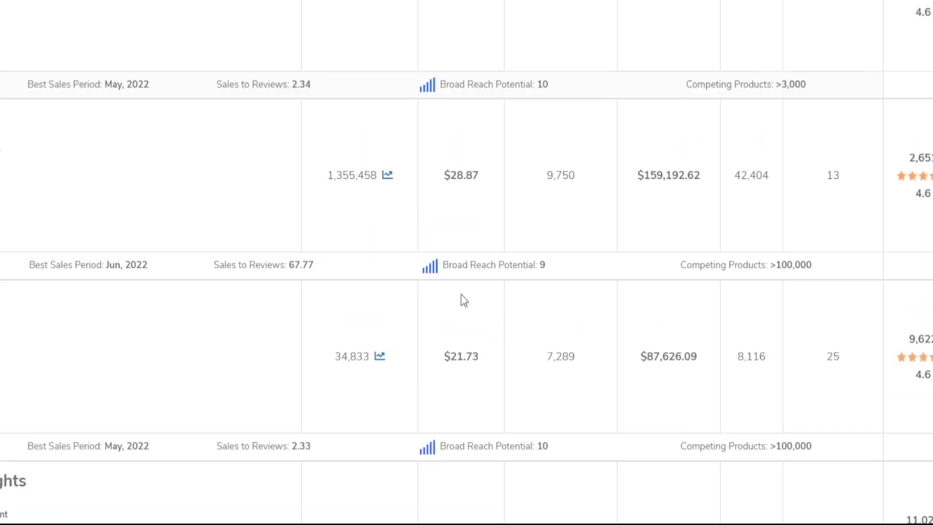
scroll(463, 301, up, 8)
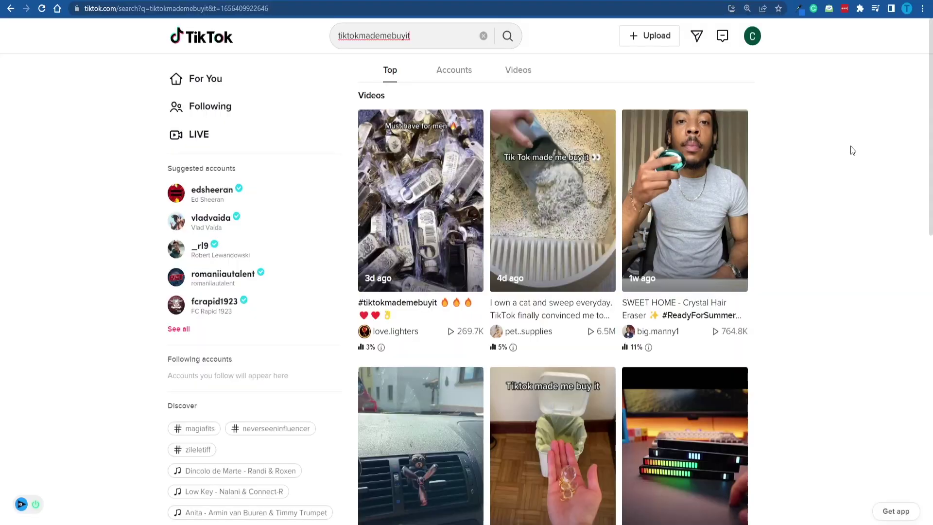
Step: Scroll the tiktokmademebuyit video grid and highlight one video's 51.4M view count
scroll(846, 145, down, 2)
scroll(844, 121, down, 2)
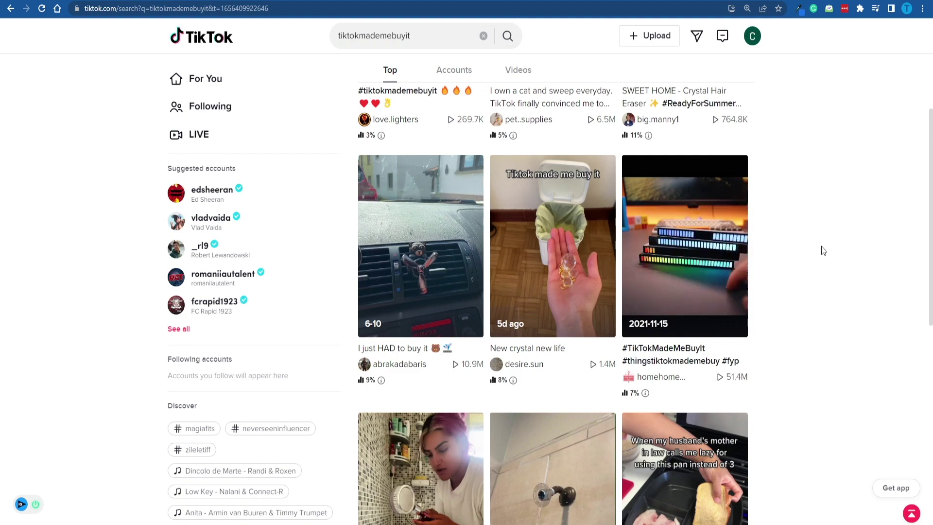
scroll(852, 217, down, 9)
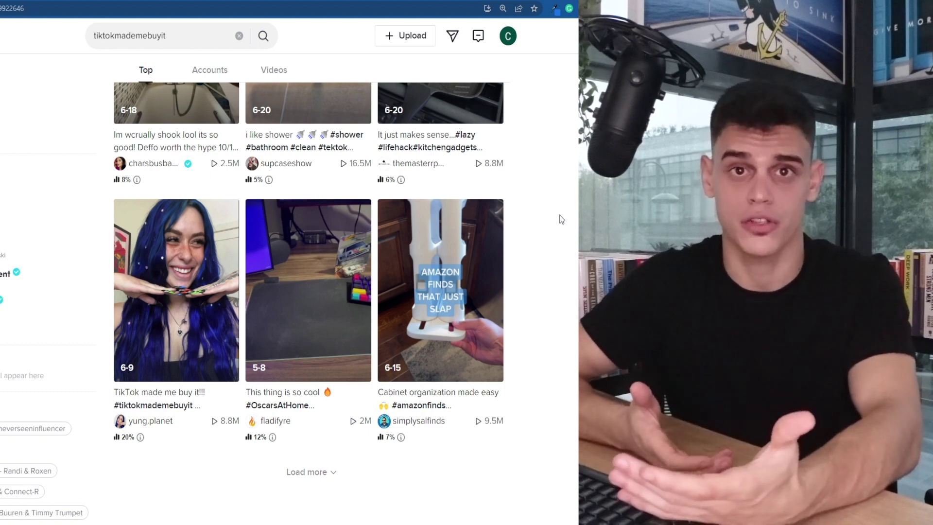
scroll(561, 219, up, 8)
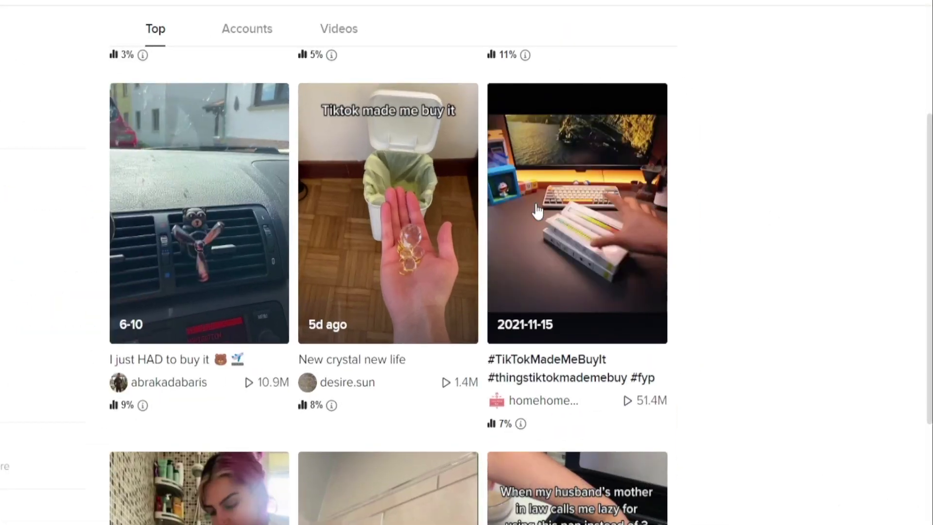
drag(622, 402, 702, 332)
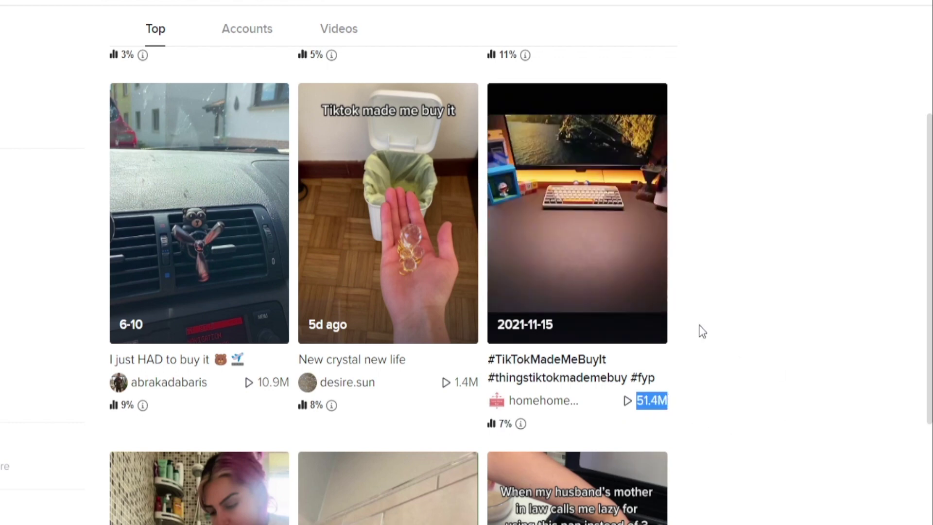
click(757, 368)
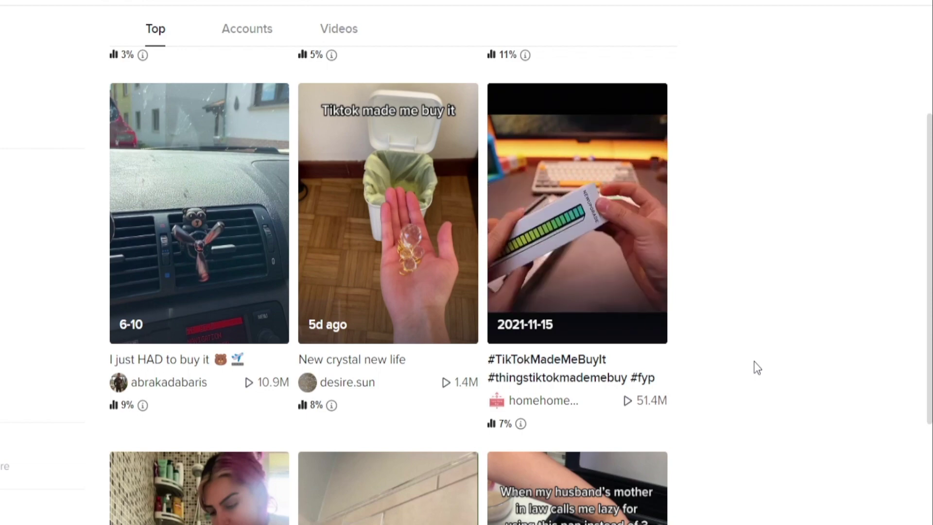
scroll(905, 281, down, 5)
scroll(903, 276, down, 8)
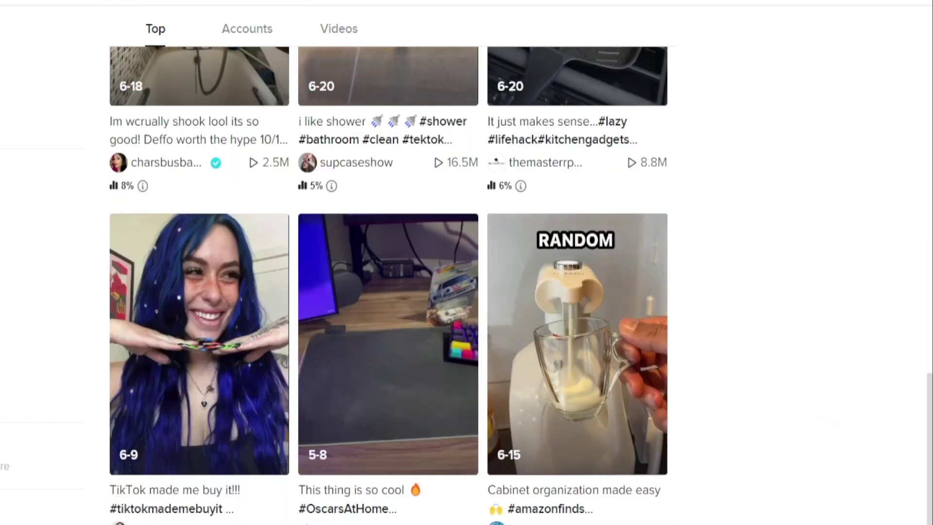
scroll(786, 409, down, 12)
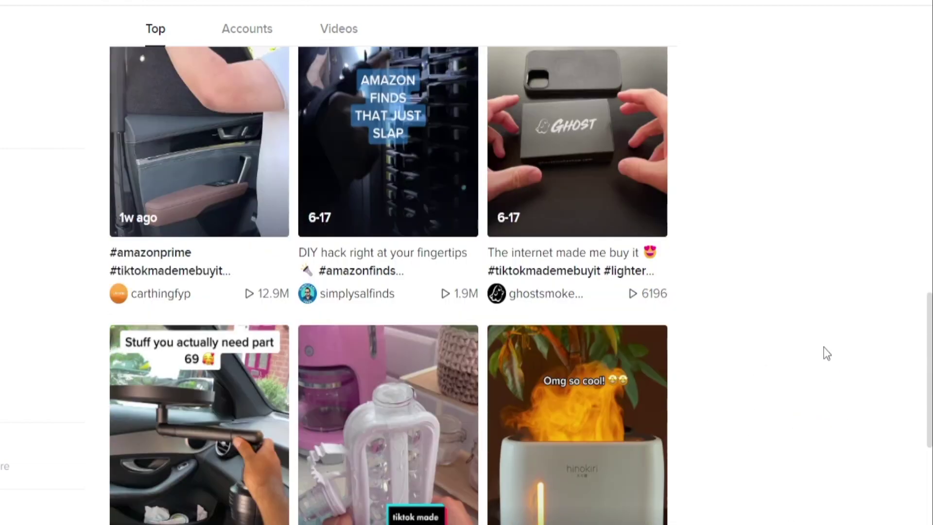
scroll(815, 321, down, 9)
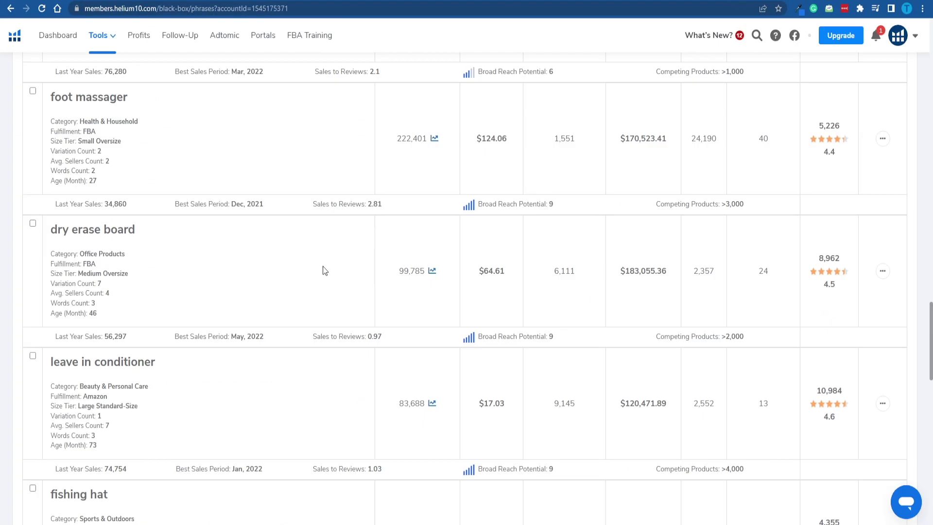
Step: Scroll up the Black Box keyword results list
scroll(354, 273, up, 20)
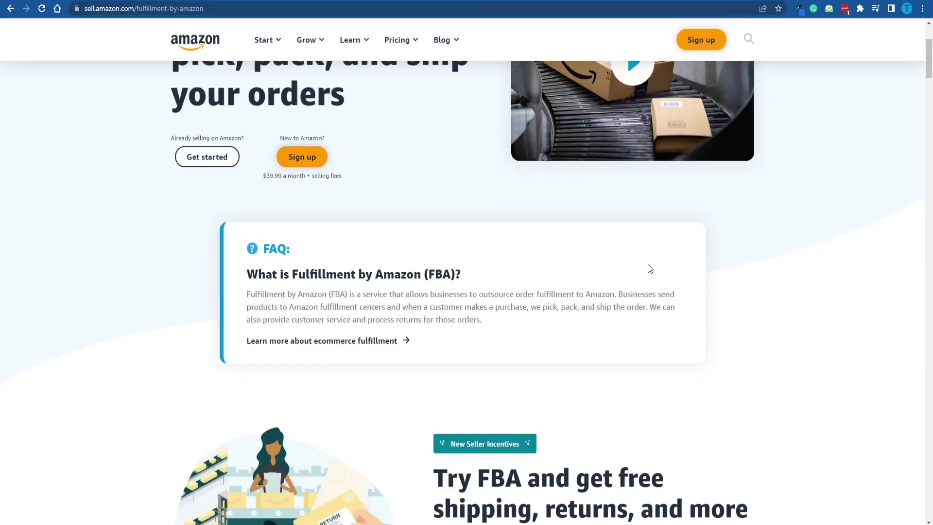
Step: Highlight the 'Amazon fulfillment centers' phrase in the FBA FAQ answer
drag(618, 291, 651, 295)
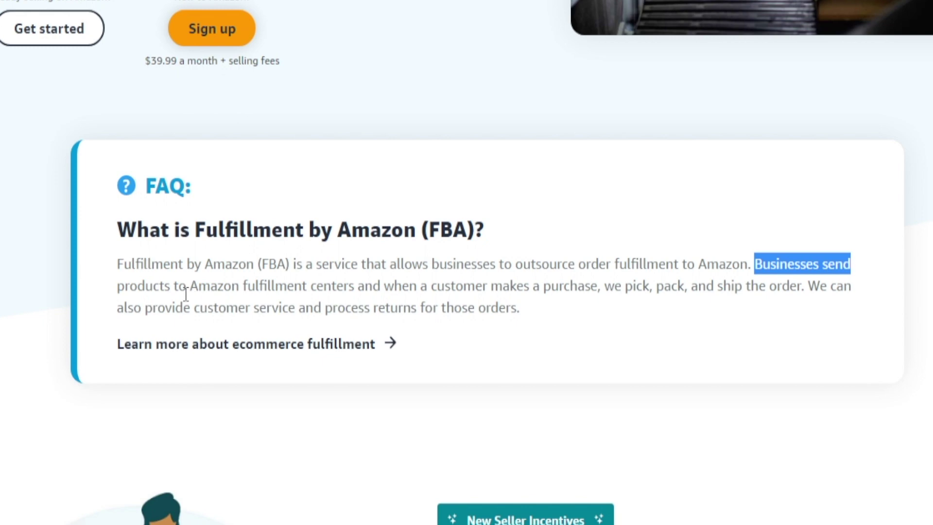
drag(186, 294, 600, 291)
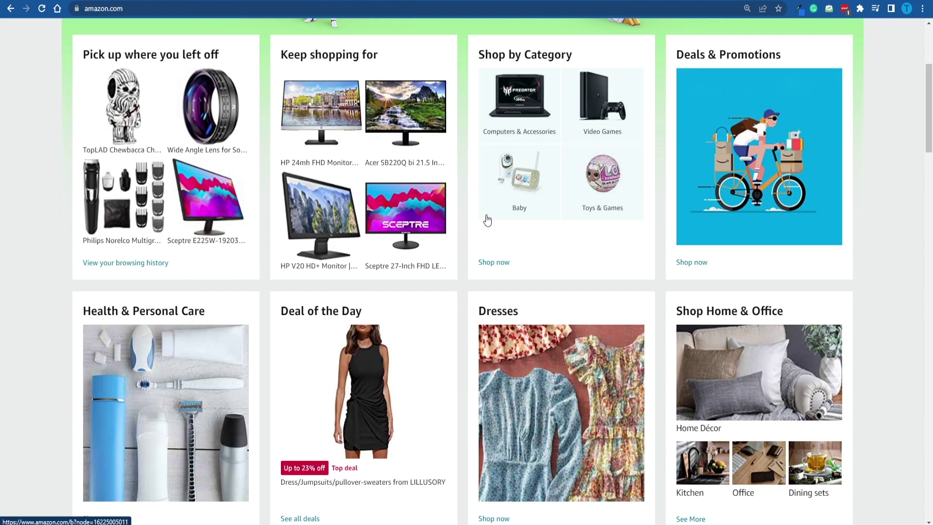
Step: Scroll the Amazon home page down to the Kindle E-readers and book recommendation rows
scroll(487, 220, up, 4)
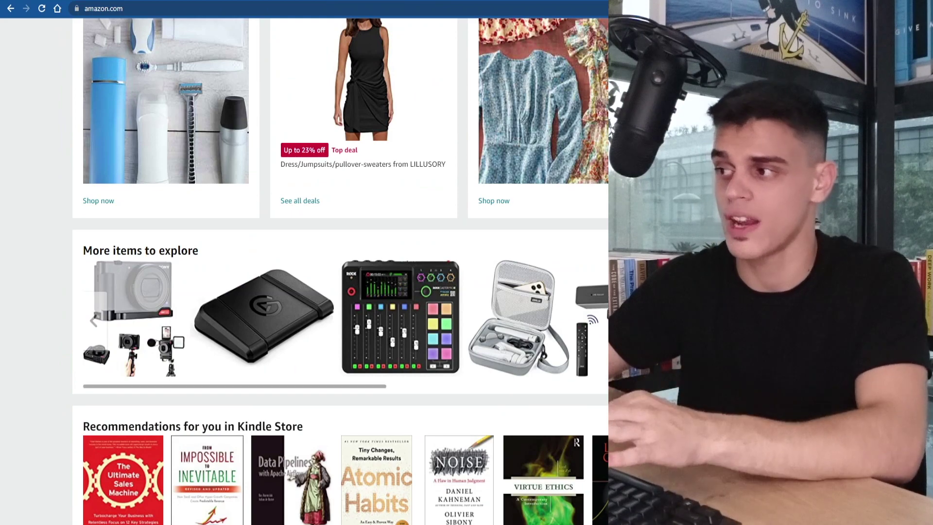
scroll(570, 241, down, 4)
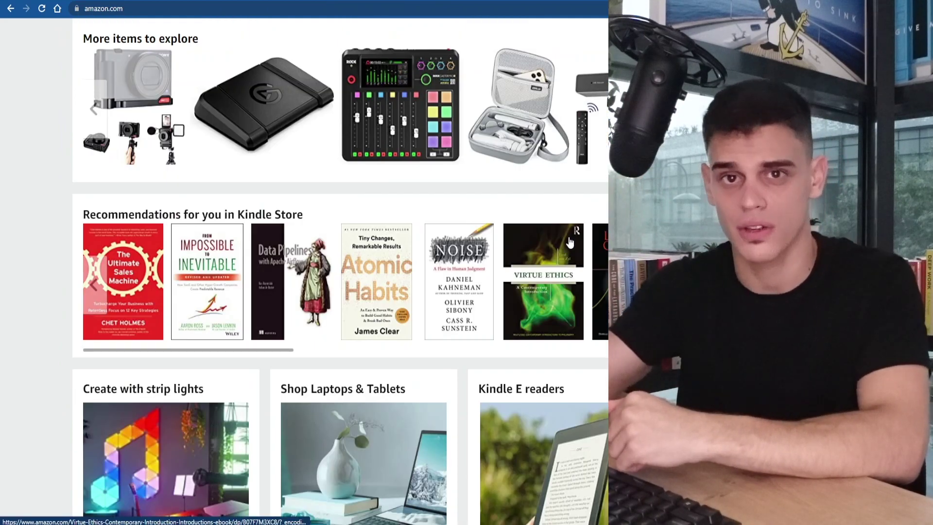
scroll(570, 241, down, 7)
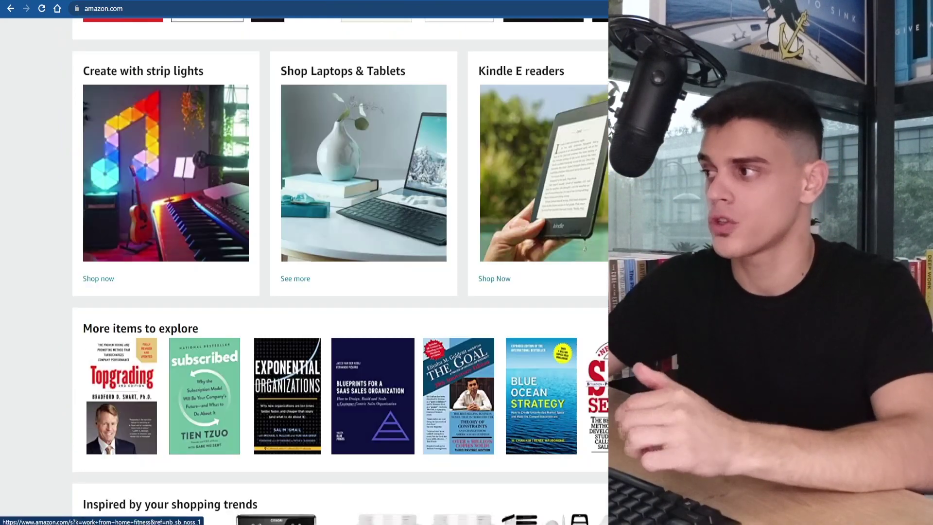